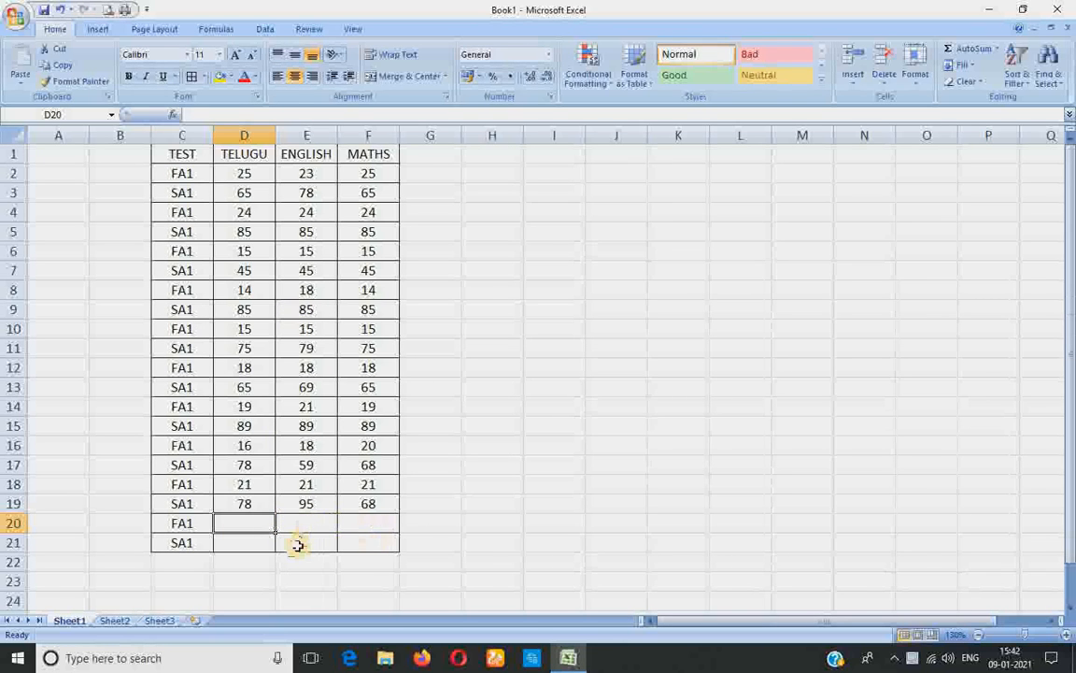
Step: Enter =SUMIF(C2:C19,"FA1",D2:D19) in D20 to total the Telugu FA1 marks
{"action": "type", "text": "="}
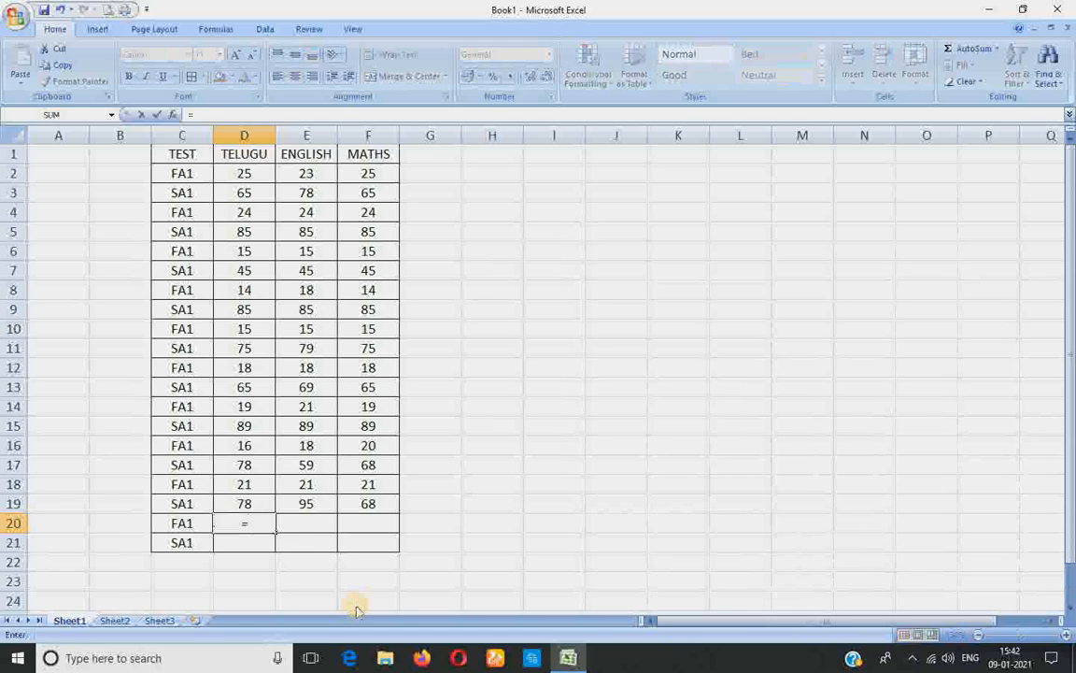
{"action": "type", "text": "SUMIF"}
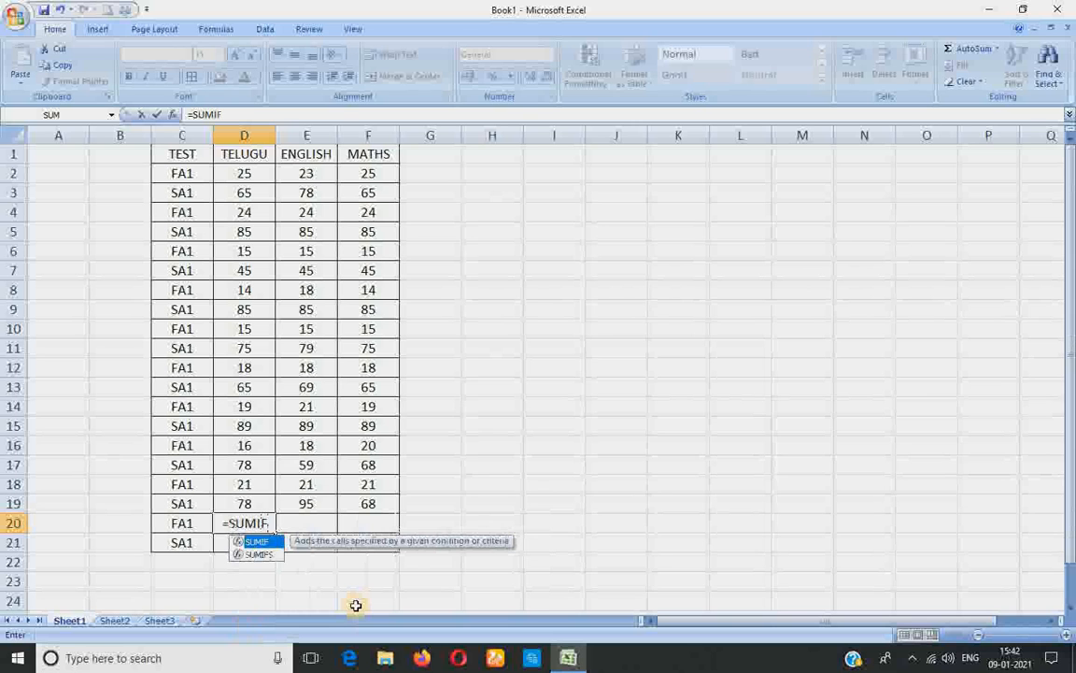
{"action": "double_click", "coordinate": [269, 545]}
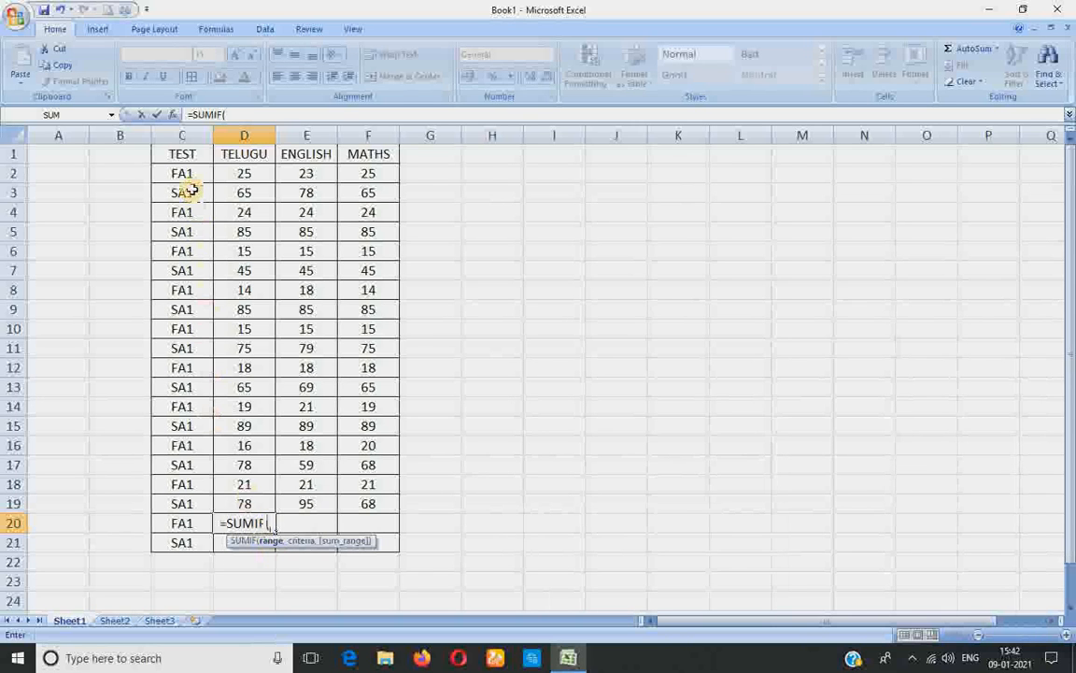
{"action": "left_click_drag", "start_coordinate": [182, 173], "coordinate": [191, 504]}
{"action": "type", "text": ","}
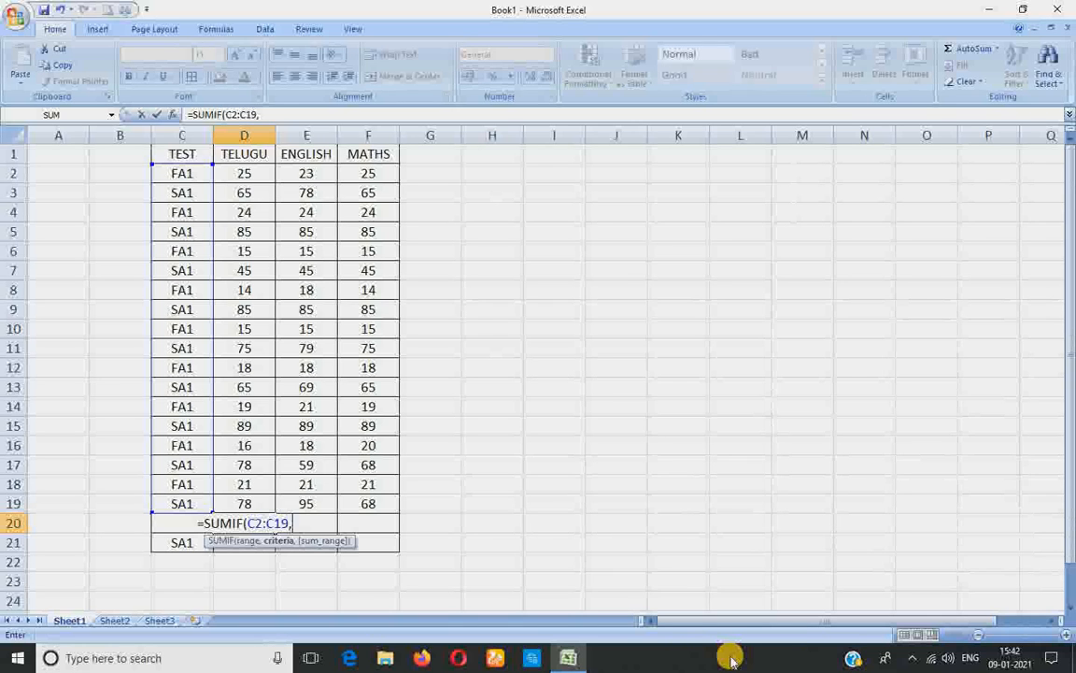
{"action": "type", "text": "\"FA"}
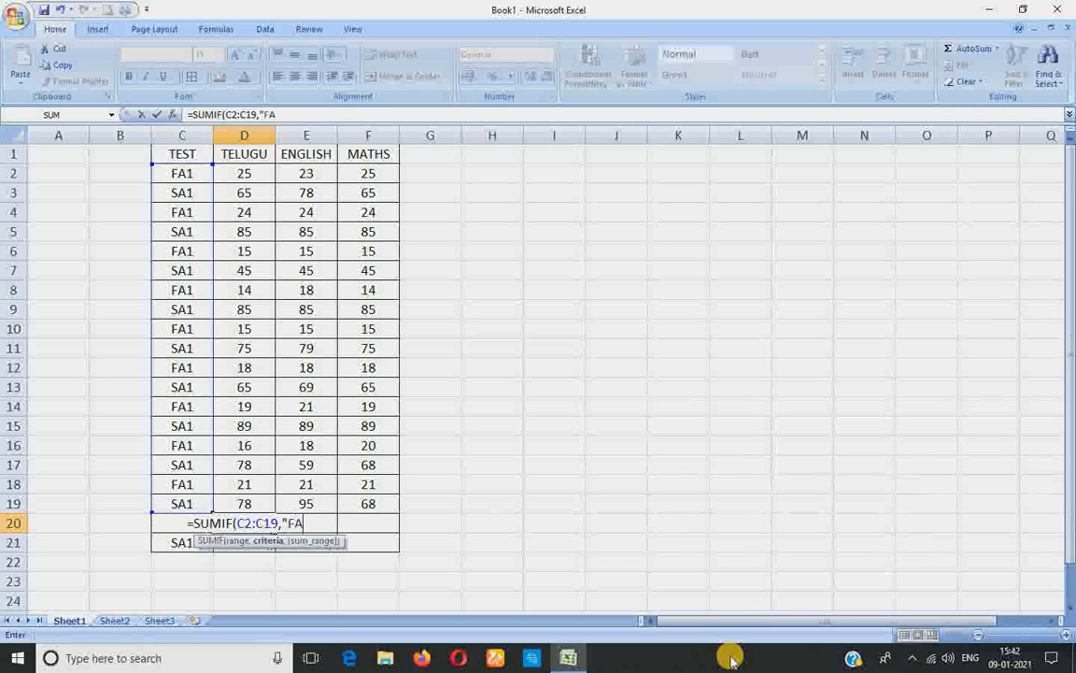
{"action": "type", "text": "1\""}
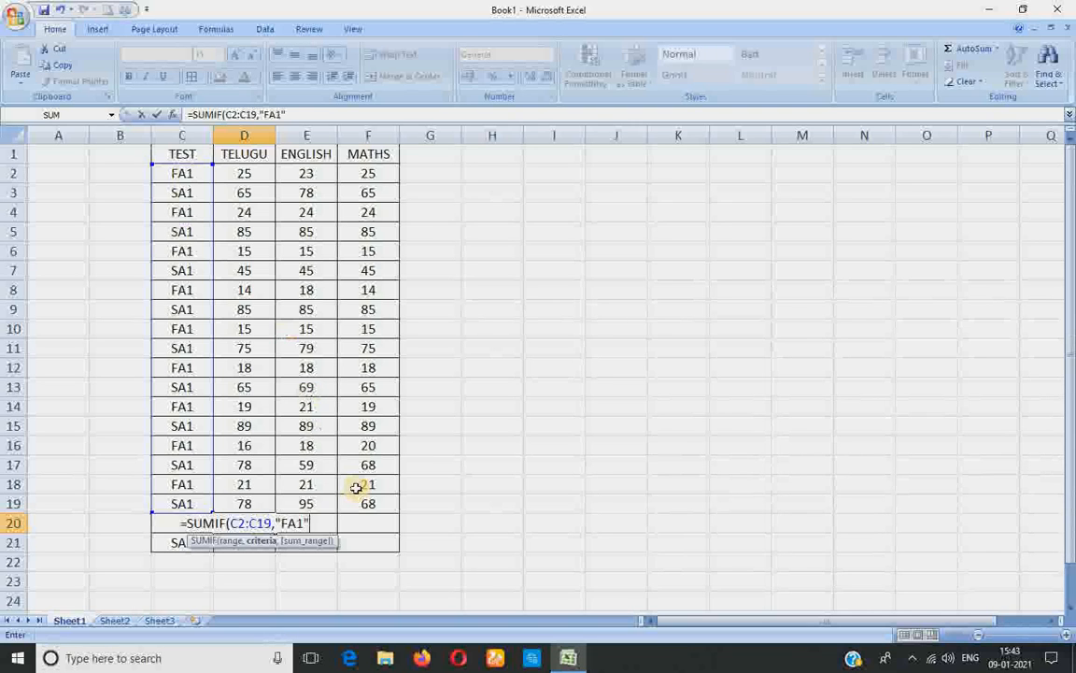
{"action": "type", "text": ","}
{"action": "left_click", "coordinate": [247, 173]}
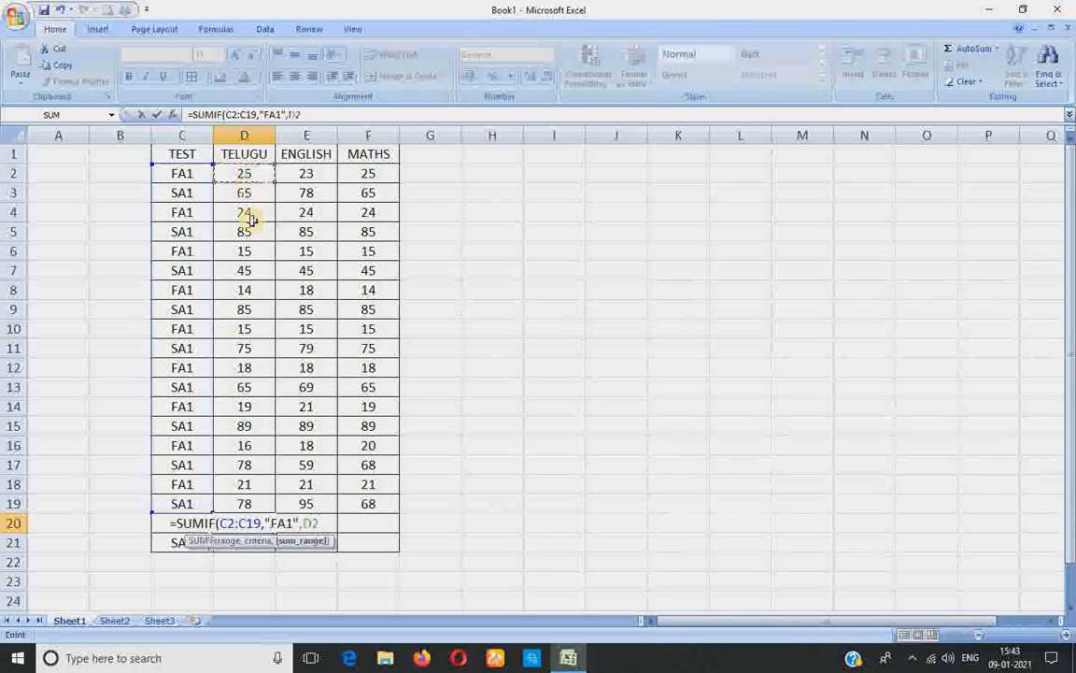
{"action": "left_click_drag", "start_coordinate": [251, 218], "coordinate": [250, 503]}
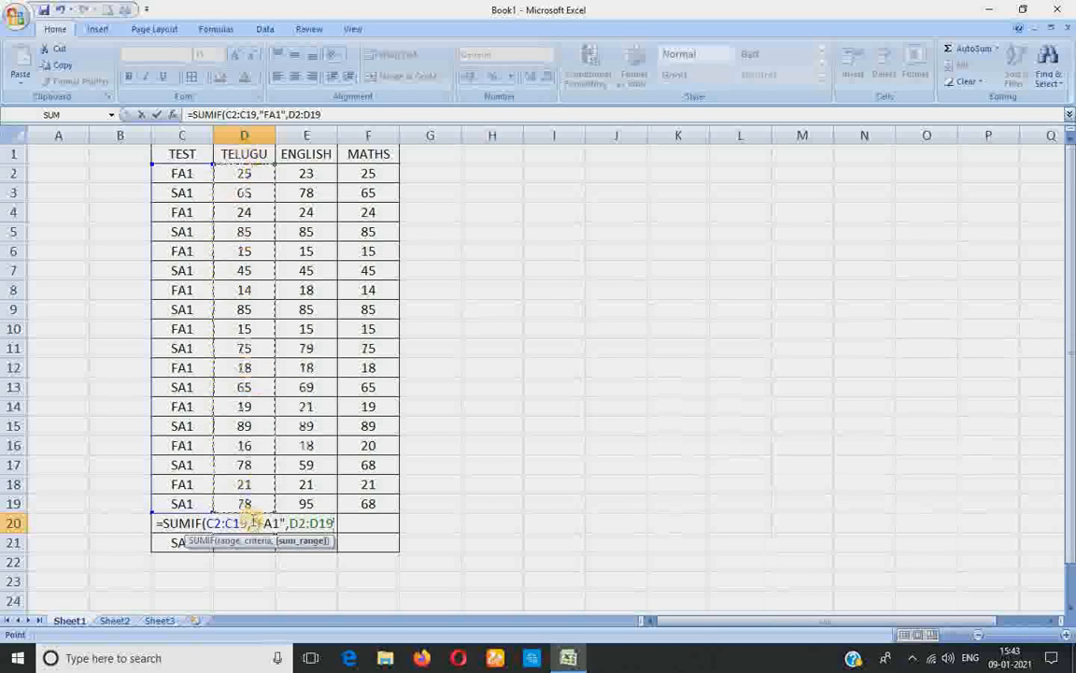
{"action": "type", "text": ")"}
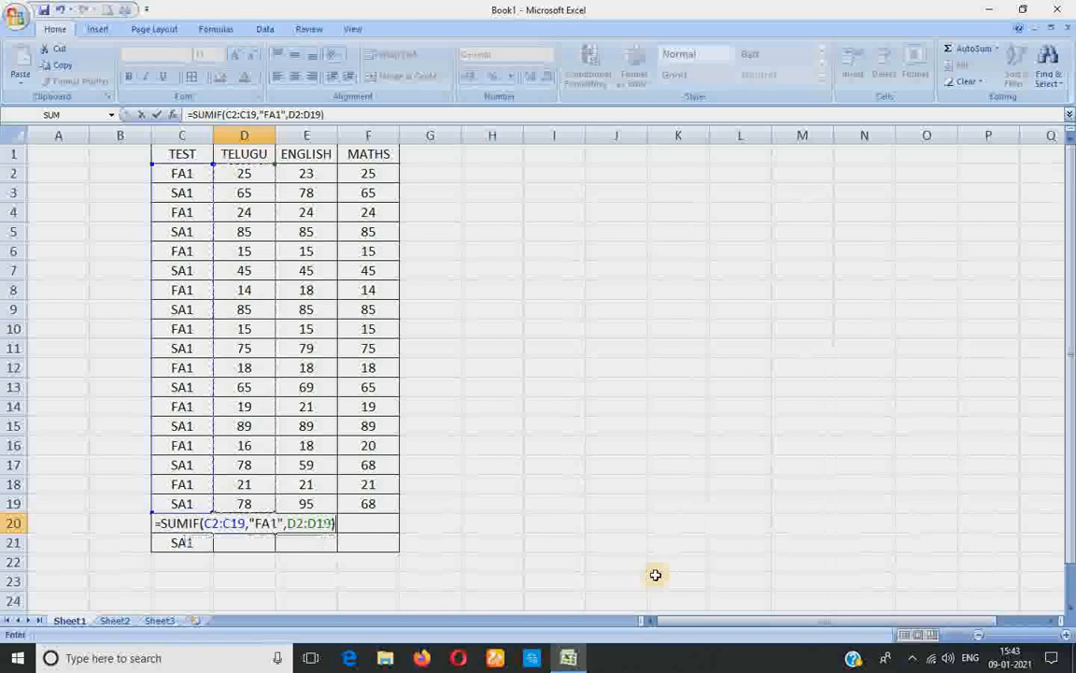
{"action": "key", "text": "Return"}
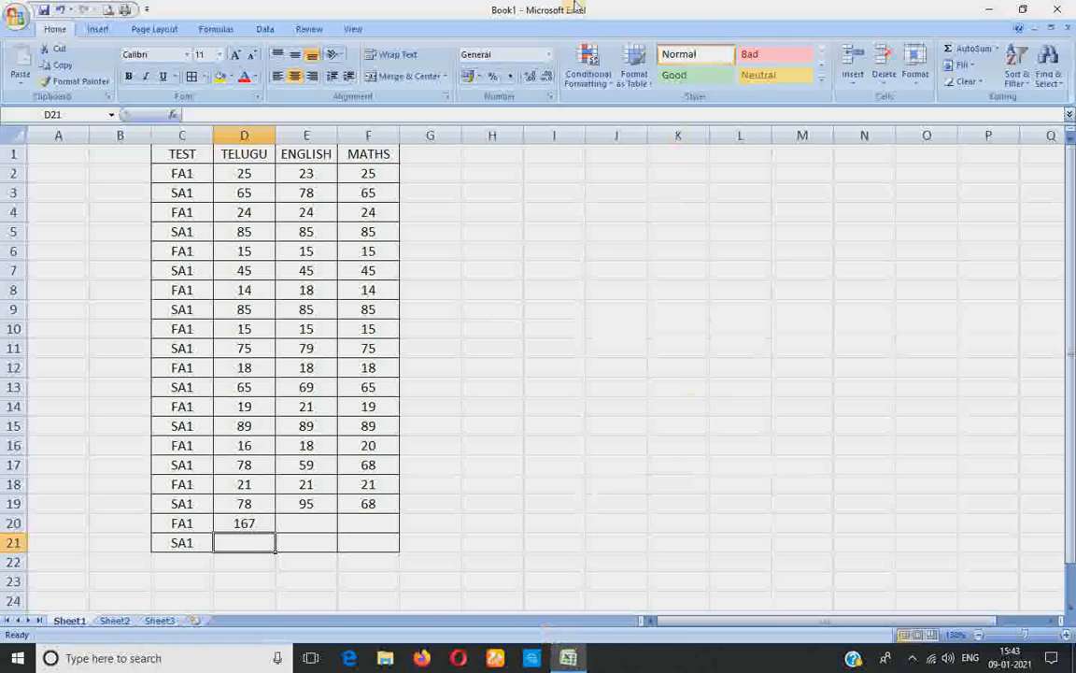
Step: Set the Telugu FA1 mark in D18 to 20
{"action": "left_click", "coordinate": [245, 484]}
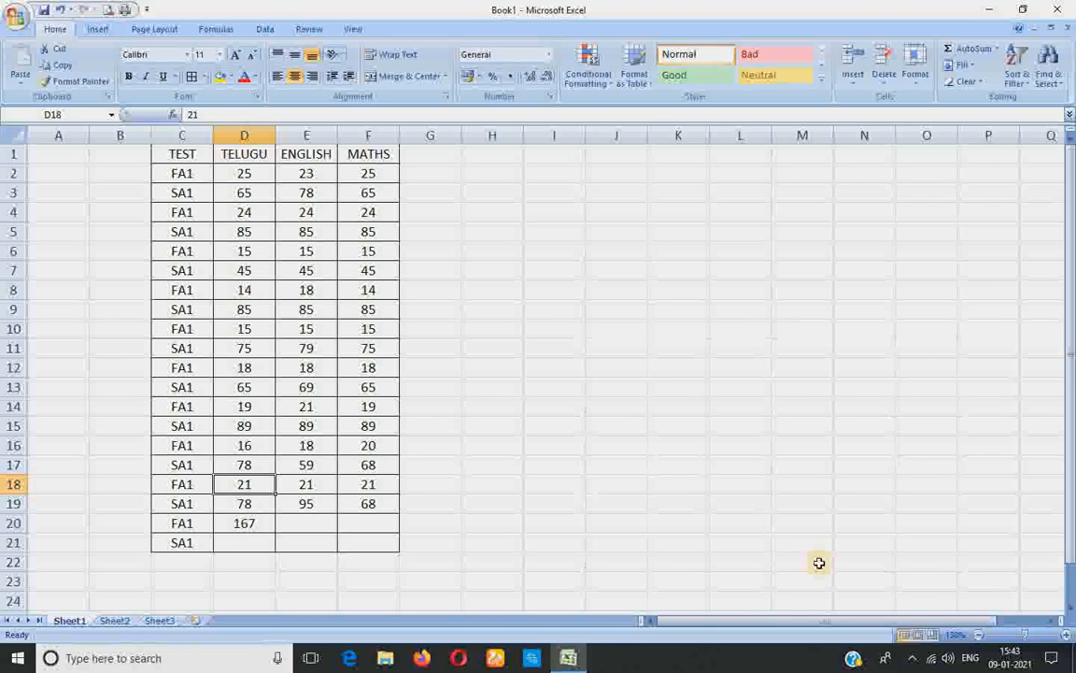
{"action": "type", "text": "70"}
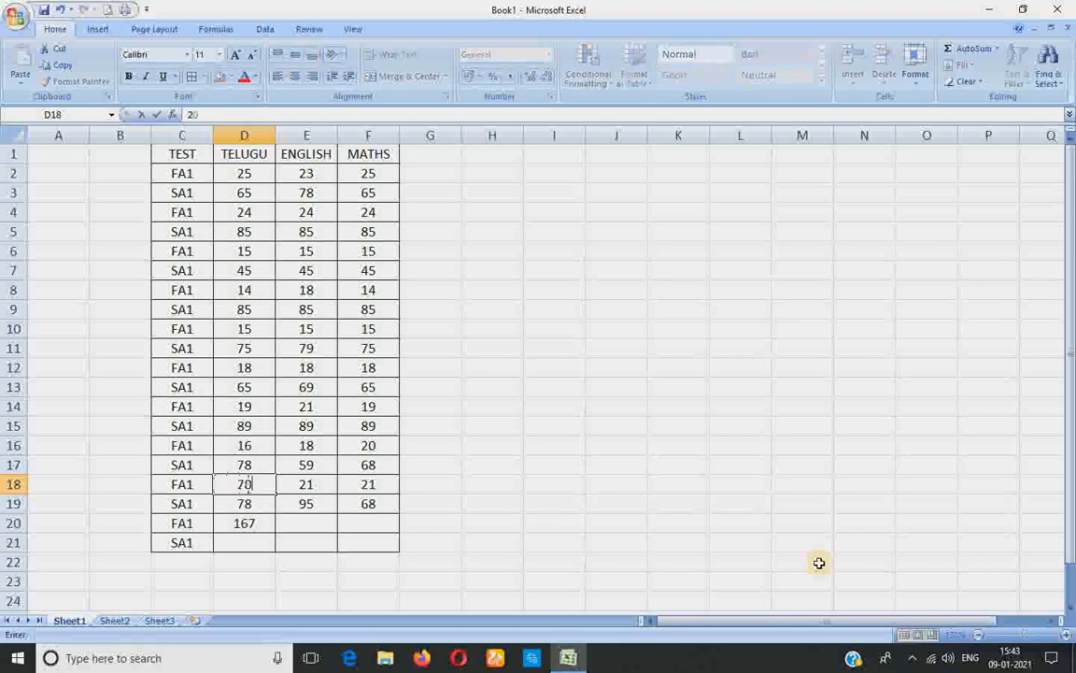
{"action": "key", "text": "Return"}
Step: Set the Telugu FA1 mark in D18 to 24
{"action": "key", "text": "Up"}
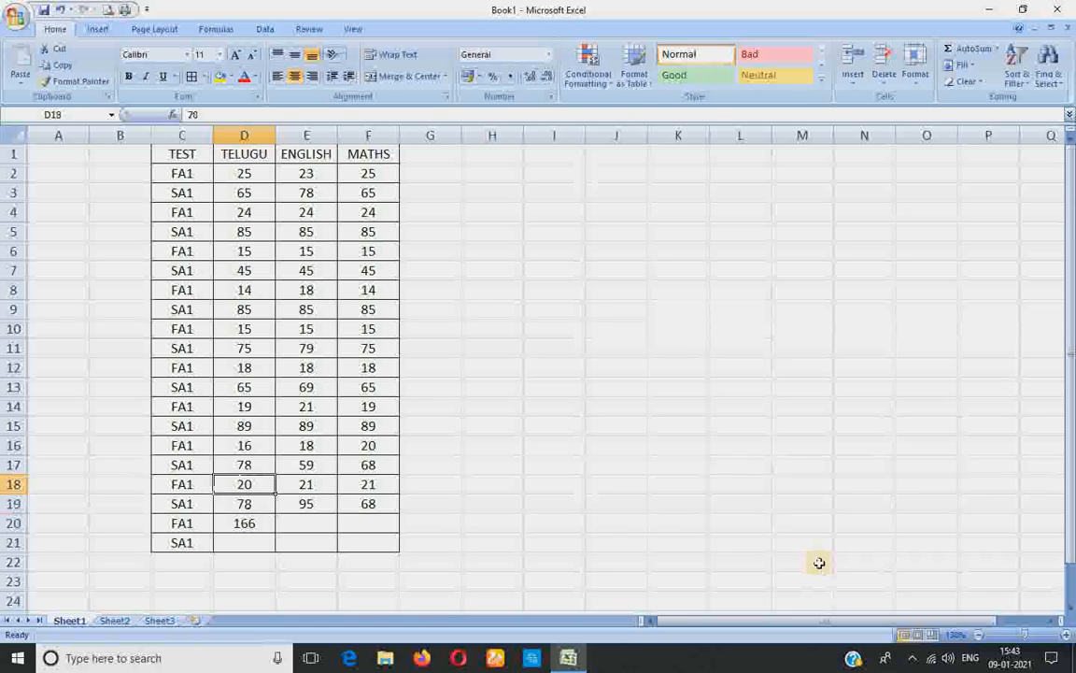
{"action": "type", "text": "2"}
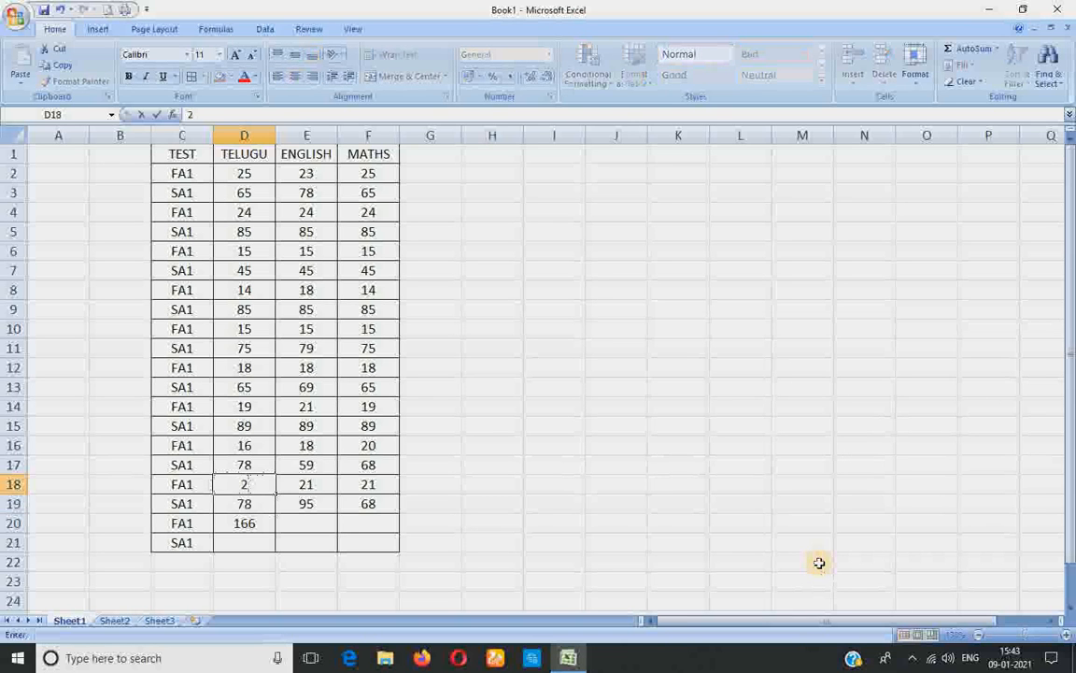
{"action": "type", "text": "4"}
{"action": "key", "text": "Return"}
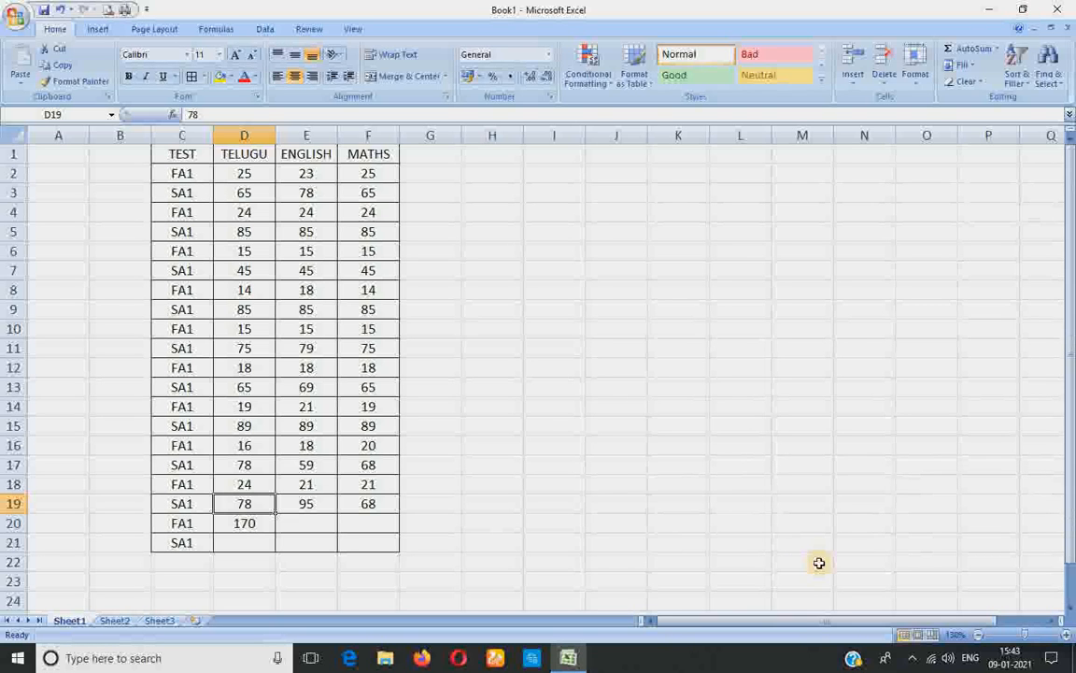
Step: Examine the SUMIF formula in D20 and the ranges it references, leaving it as is
{"action": "key", "text": "Down"}
{"action": "key", "text": "F2"}
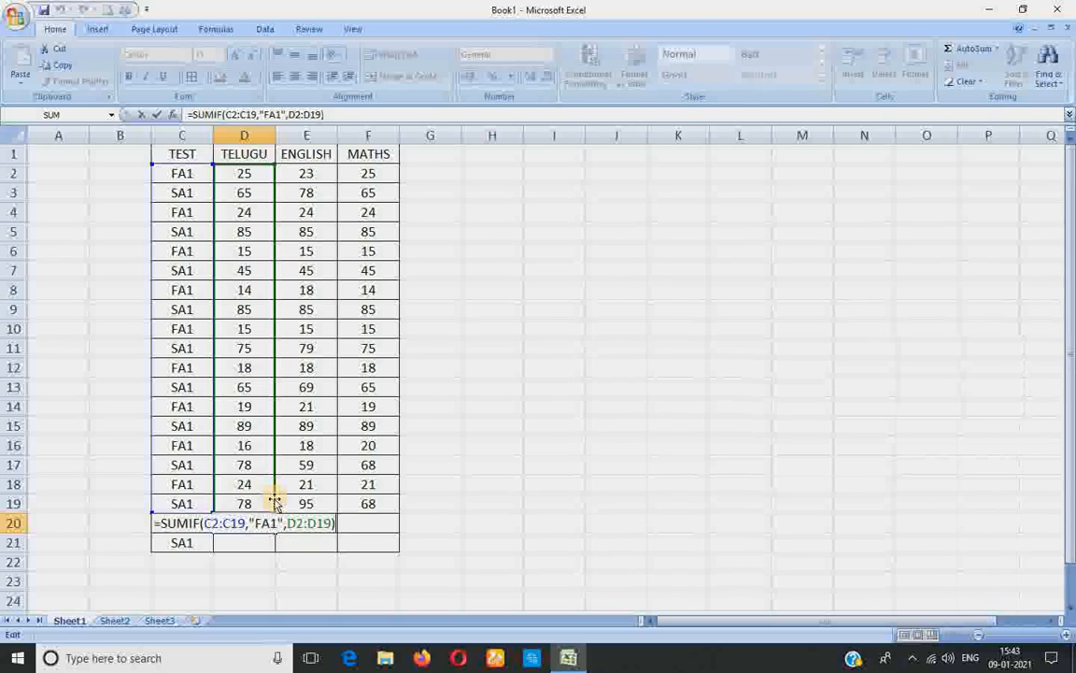
{"action": "key", "text": "Return"}
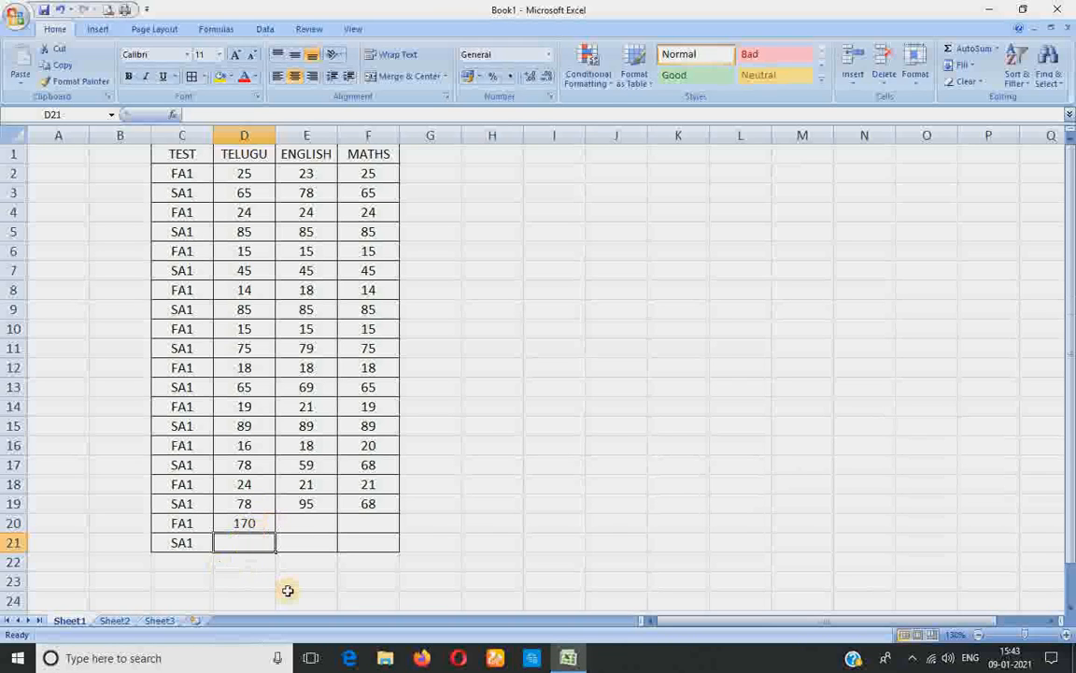
Step: Enter a SUMIF formula in D21 with range C2:C19, criteria cell C21 and sum range D2:D19 to total the Telugu SA1 marks
{"action": "type", "text": "=S"}
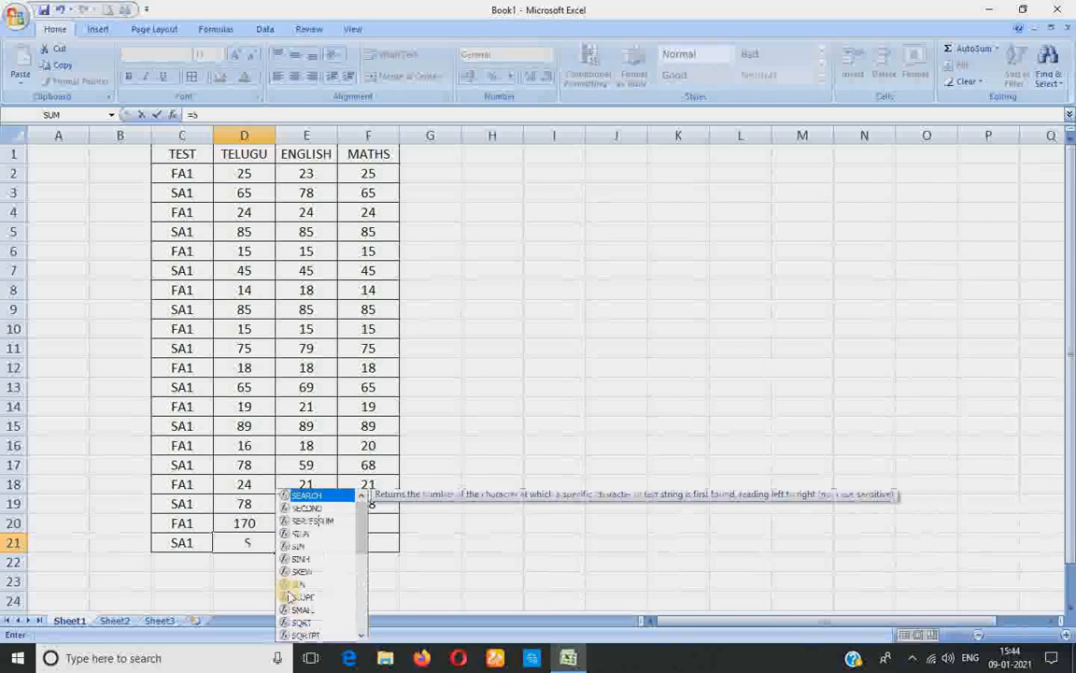
{"action": "type", "text": "UMIF"}
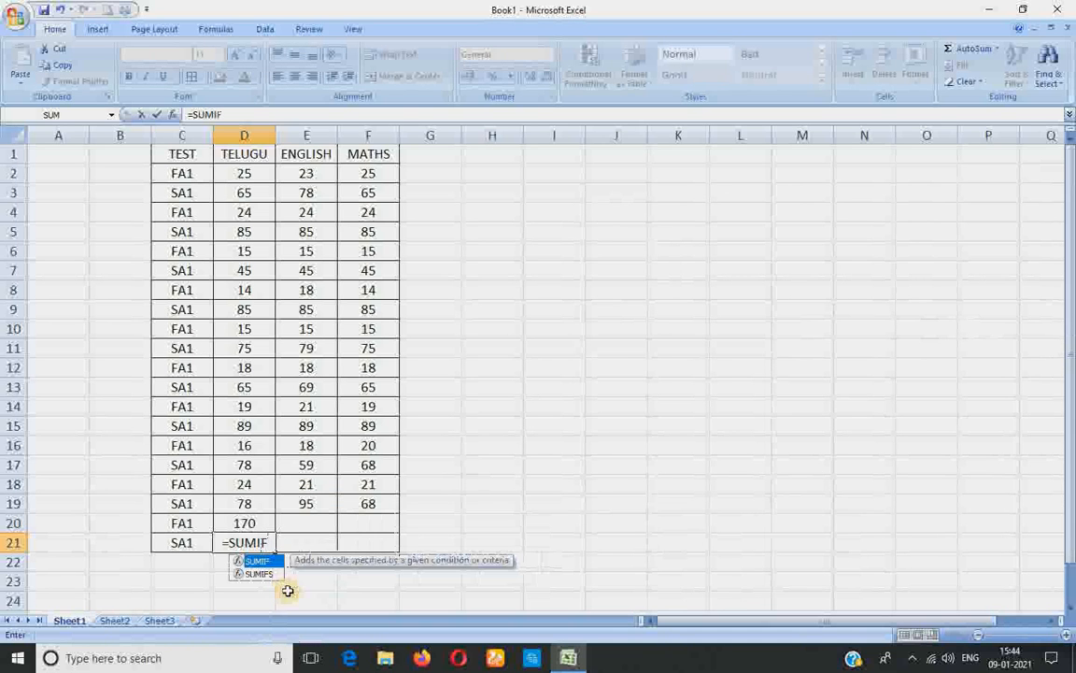
{"action": "type", "text": "("}
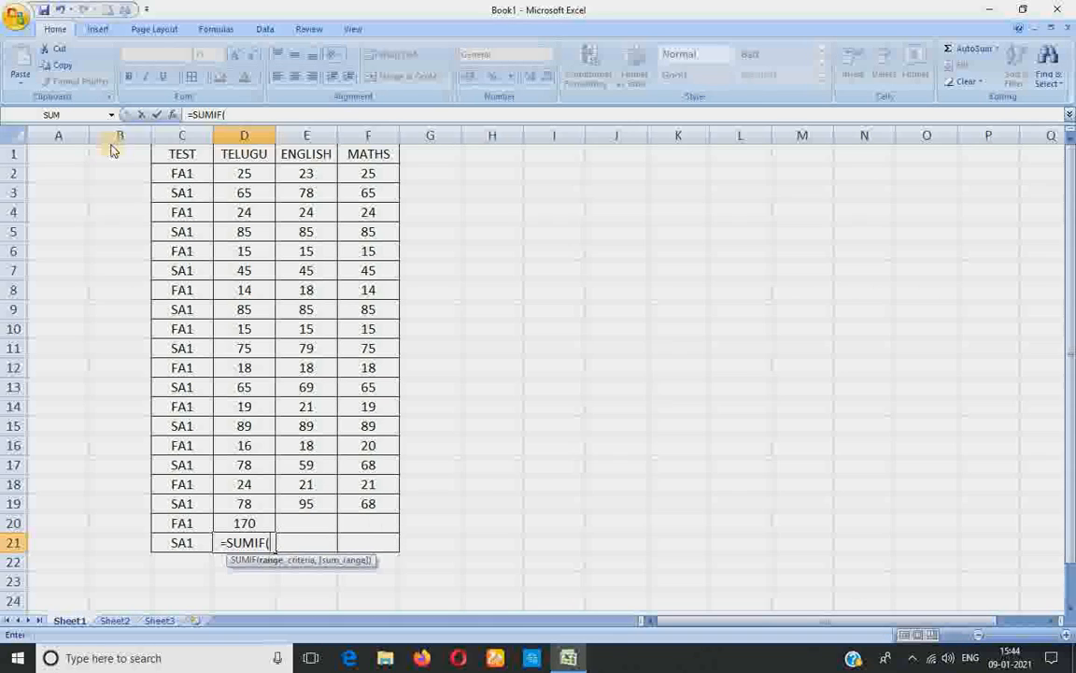
{"action": "left_click_drag", "start_coordinate": [177, 172], "coordinate": [206, 504]}
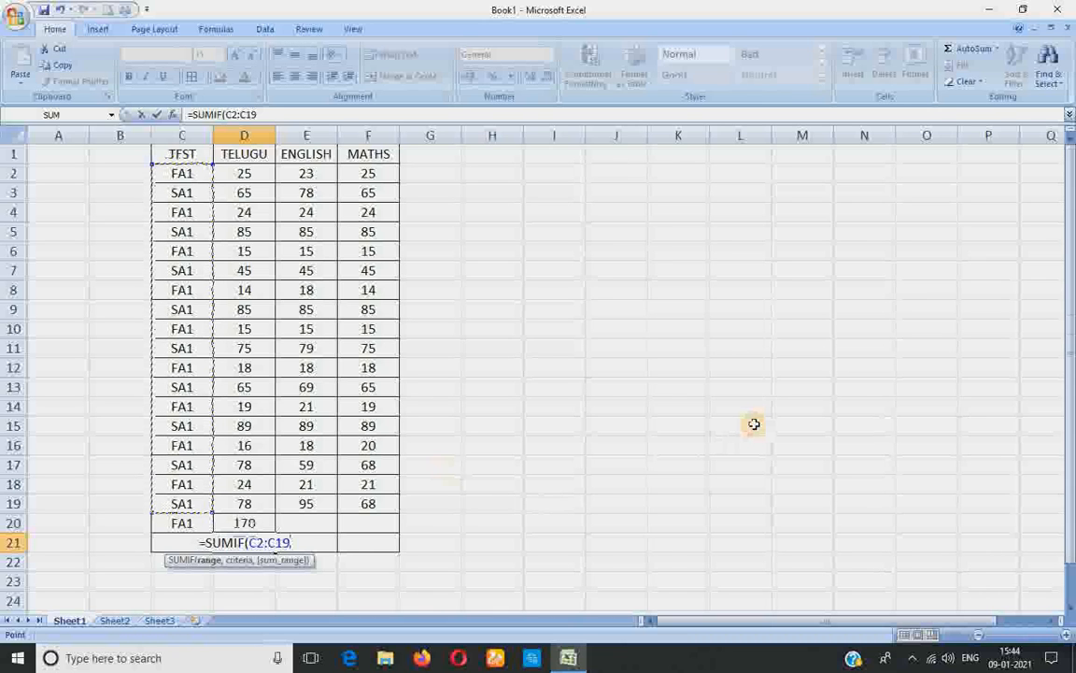
{"action": "type", "text": ","}
{"action": "key", "text": "Left"}
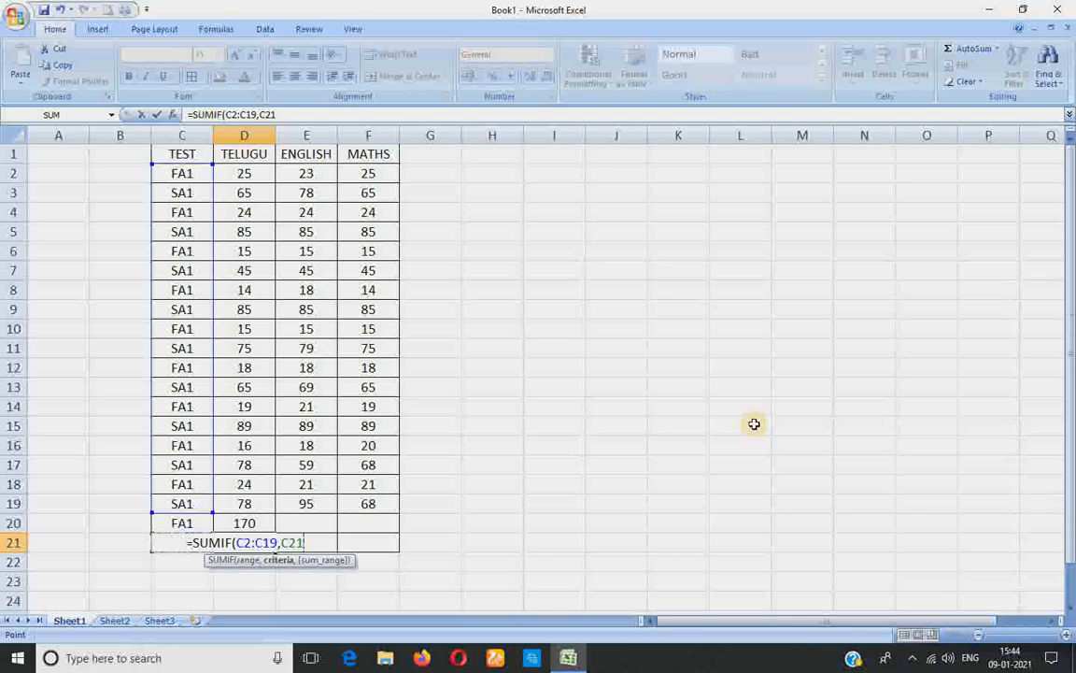
{"action": "type", "text": ","}
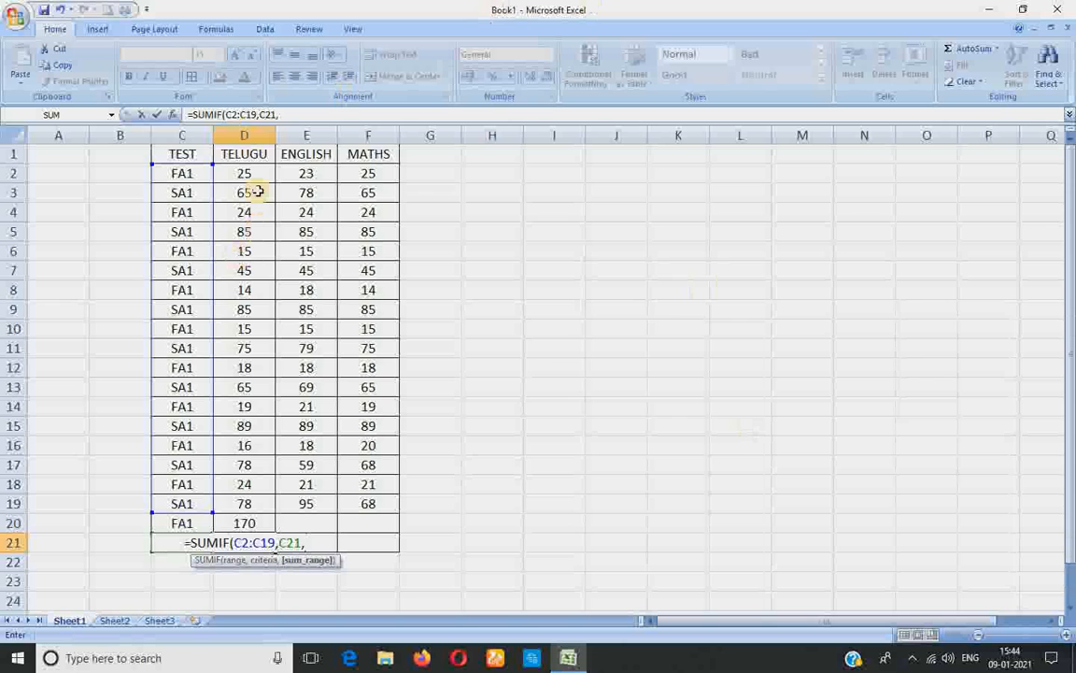
{"action": "left_click_drag", "start_coordinate": [243, 174], "coordinate": [243, 504]}
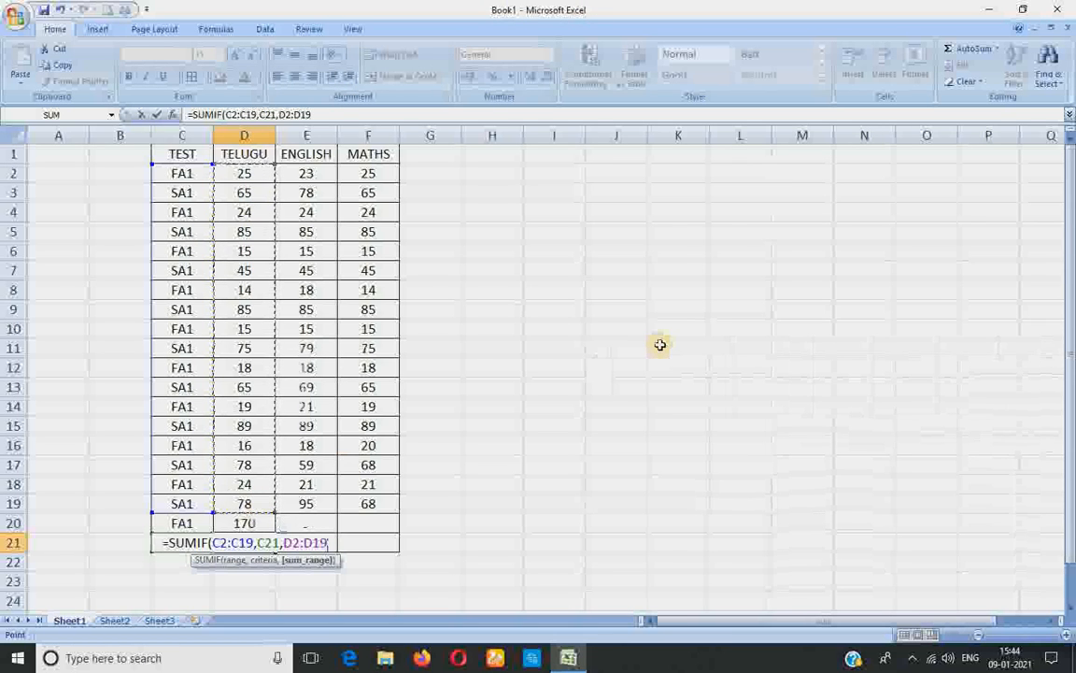
{"action": "key", "text": "Return"}
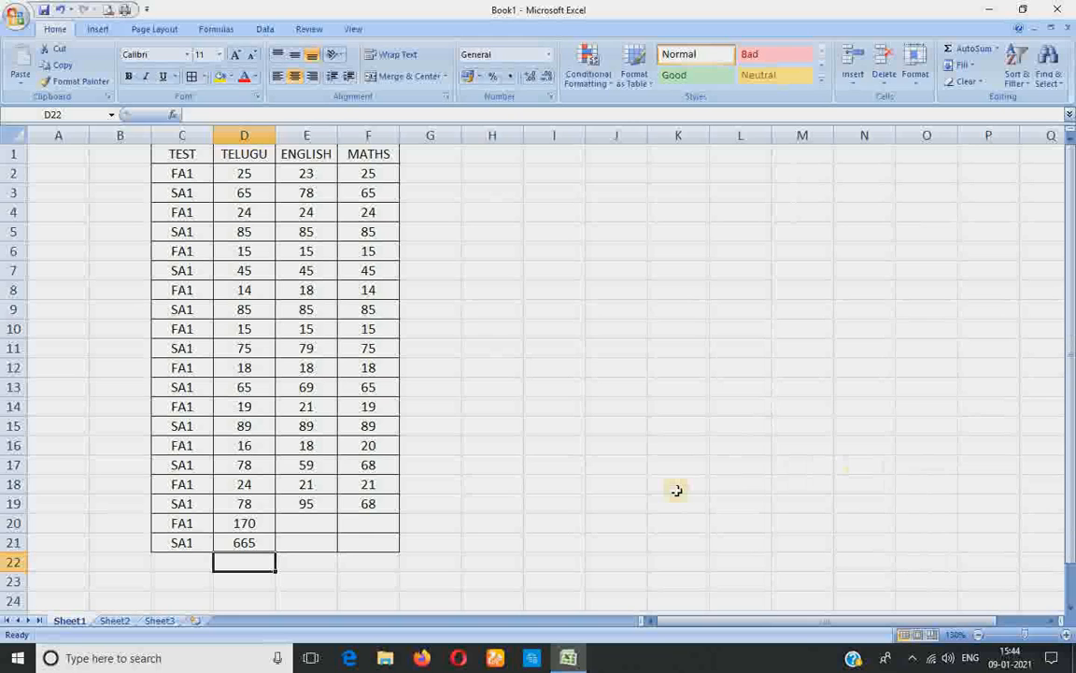
{"action": "left_click_drag", "start_coordinate": [187, 173], "coordinate": [195, 542]}
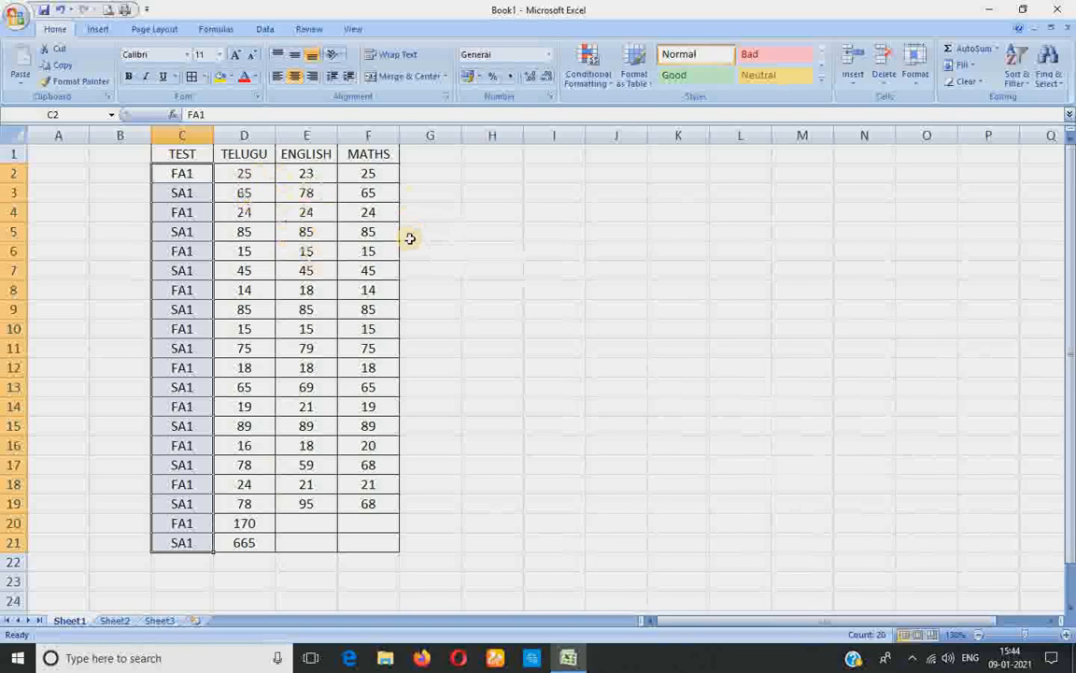
Step: Make the criteria range in D20's SUMIF formula absolute as $C$2:$C$19
{"action": "left_click", "coordinate": [251, 525]}
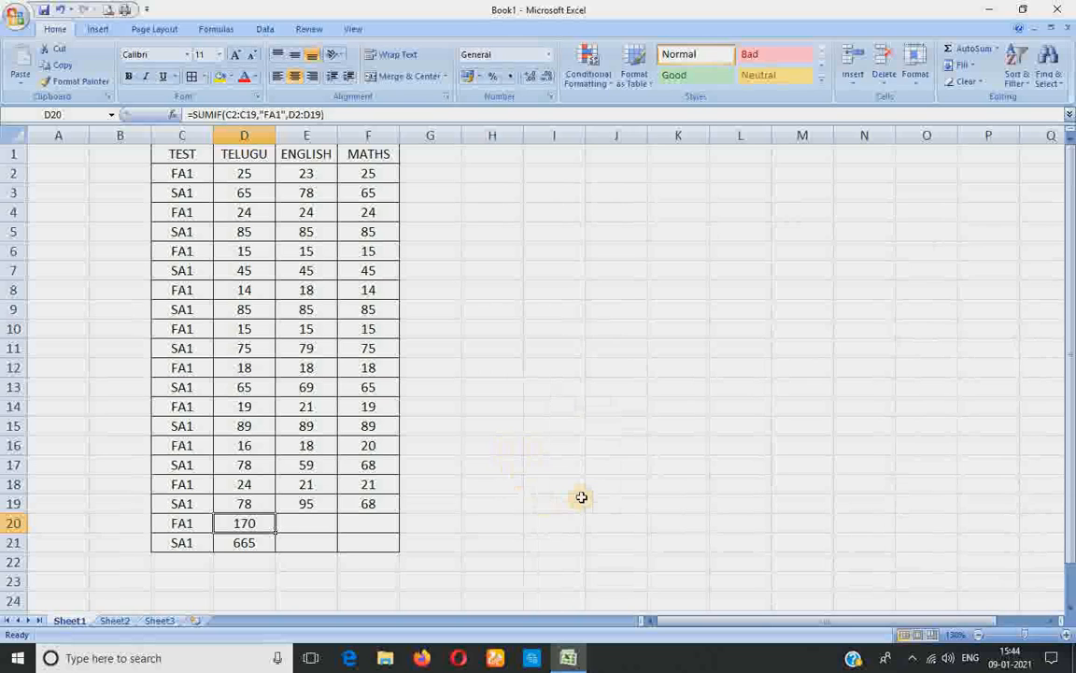
{"action": "key", "text": "F2"}
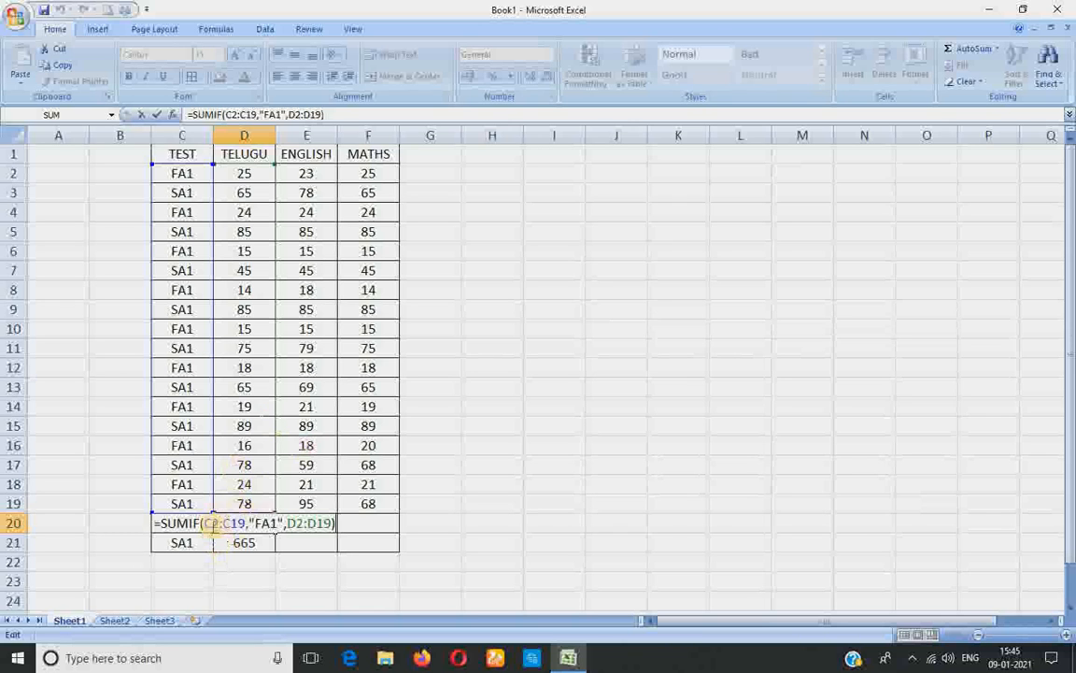
{"action": "left_click", "coordinate": [210, 523]}
{"action": "key", "text": "F4"}
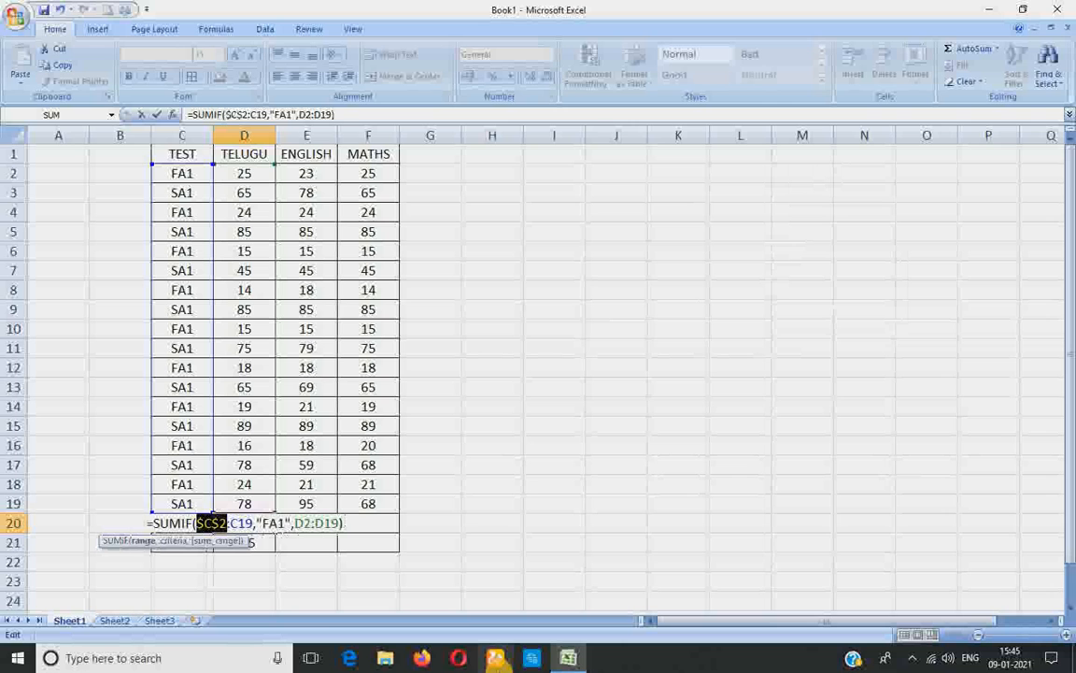
{"action": "left_click", "coordinate": [233, 524]}
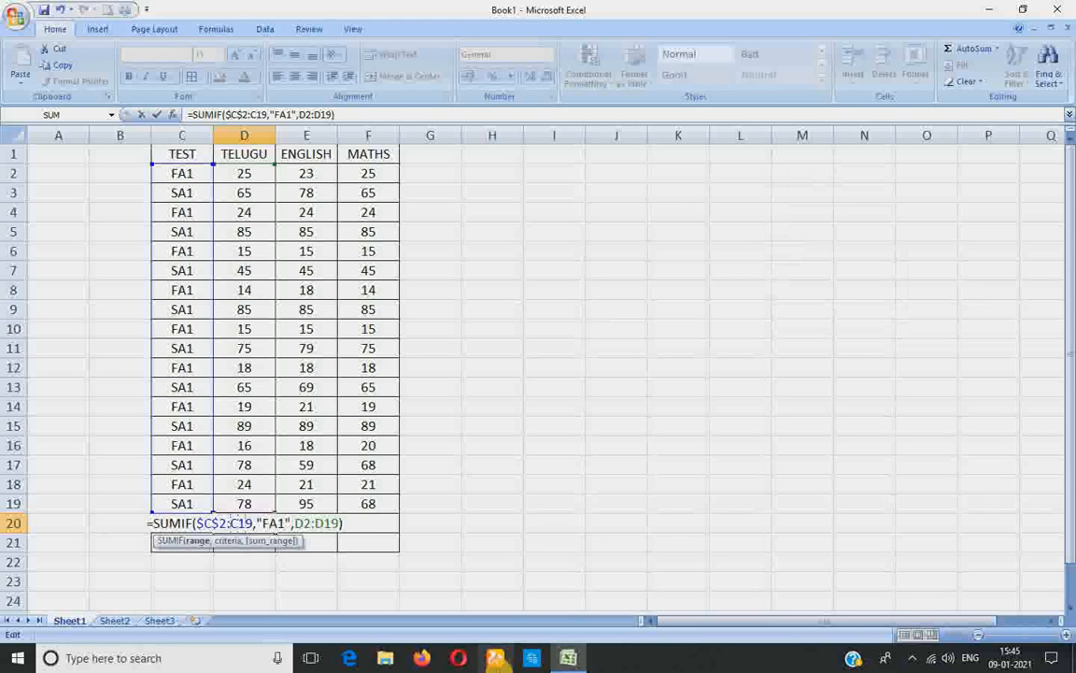
{"action": "key", "text": "F4"}
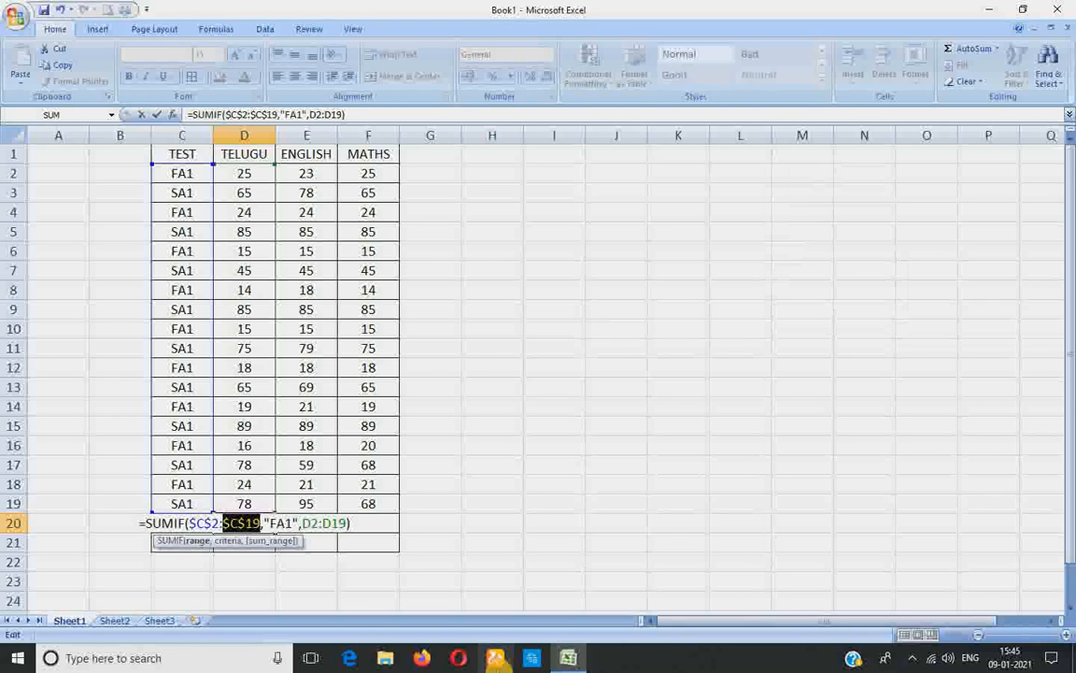
{"action": "left_click", "coordinate": [268, 524]}
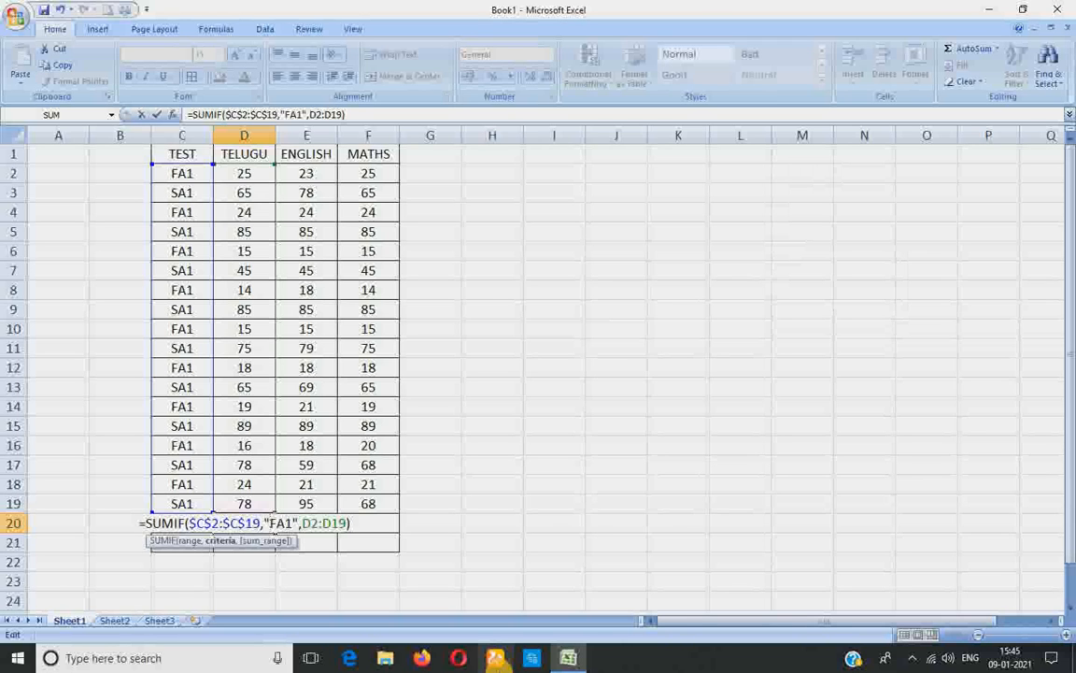
{"action": "key", "text": "Return"}
Step: Fill the FA1 total formula from D20 across to the English and Maths columns, E20:F20
{"action": "left_click", "coordinate": [269, 524]}
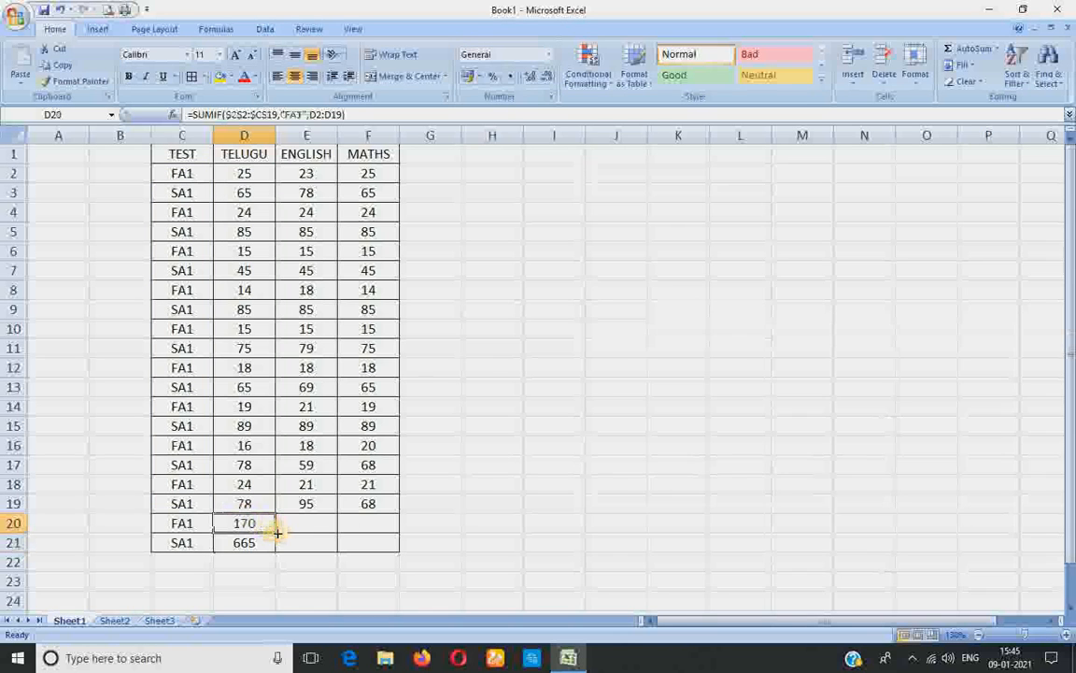
{"action": "left_click_drag", "start_coordinate": [276, 532], "coordinate": [398, 533]}
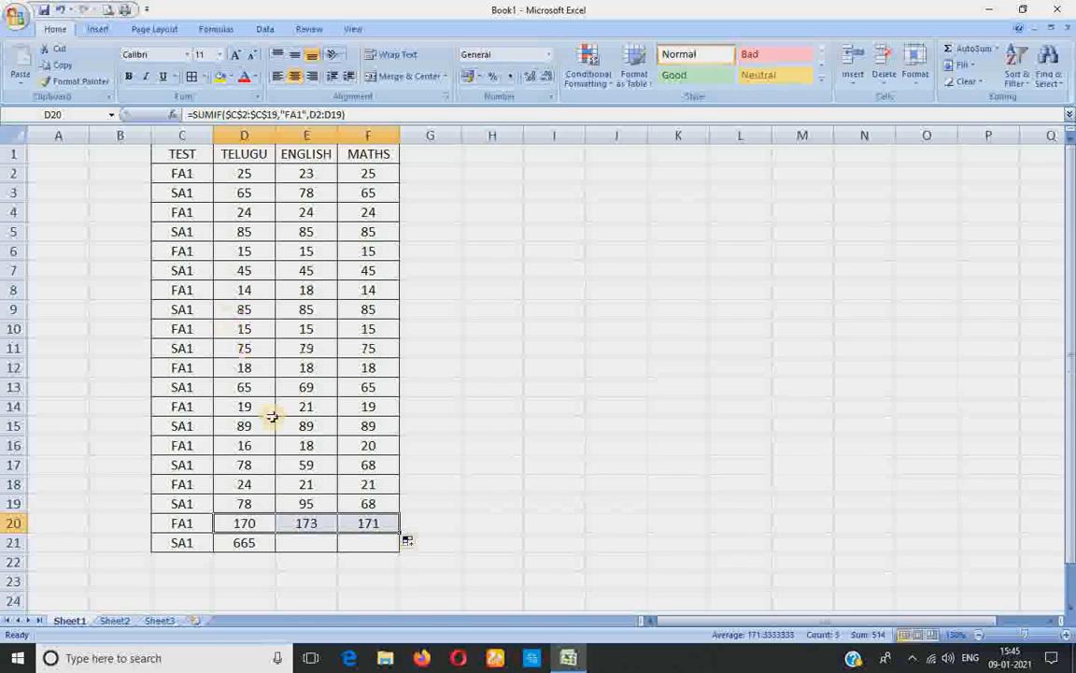
Step: Make the criteria range and criteria cell in D21's SUMIF formula absolute as $C$2:$C$19 and $C$21
{"action": "left_click", "coordinate": [241, 544]}
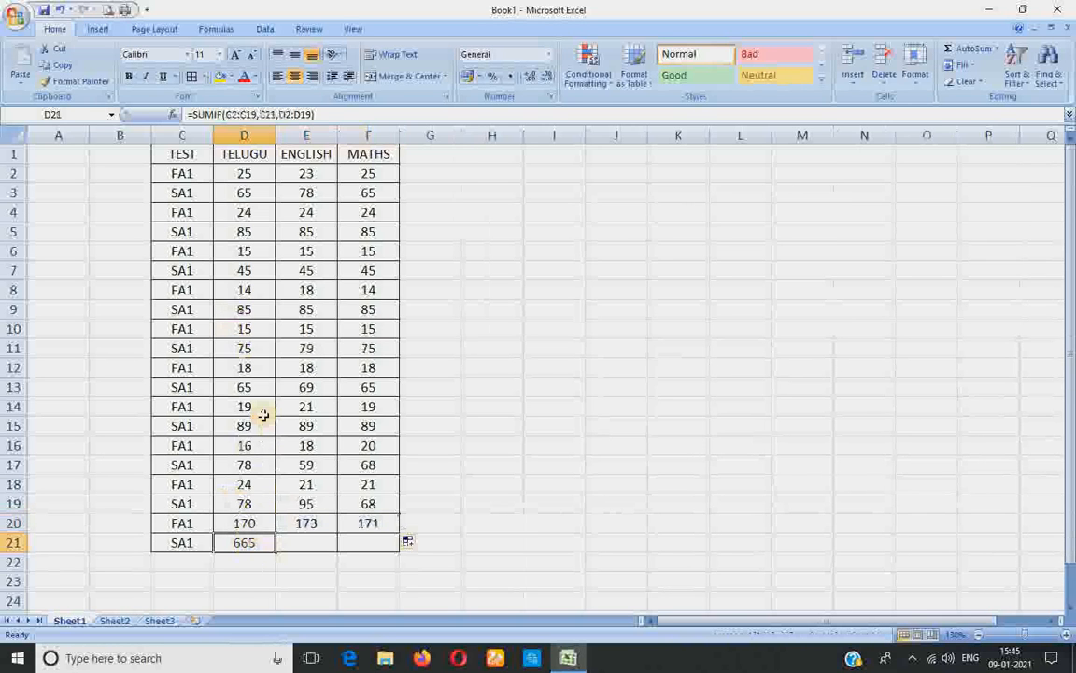
{"action": "double_click", "coordinate": [232, 547]}
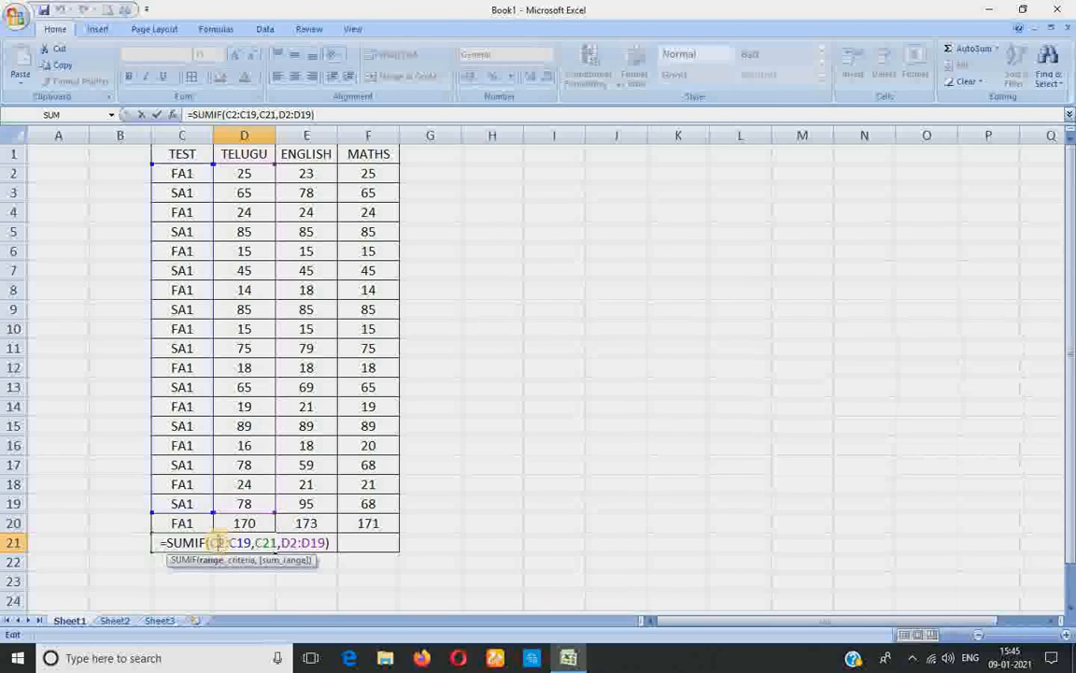
{"action": "left_click_drag", "start_coordinate": [228, 543], "coordinate": [209, 544]}
{"action": "key", "text": "F4"}
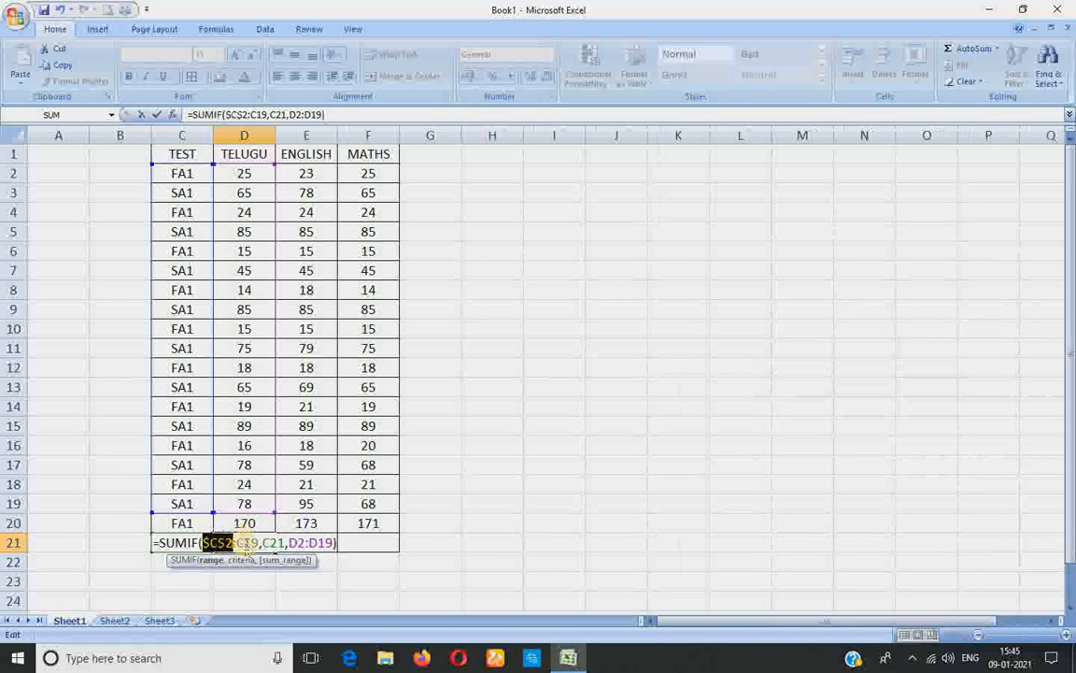
{"action": "left_click_drag", "start_coordinate": [237, 544], "coordinate": [262, 544]}
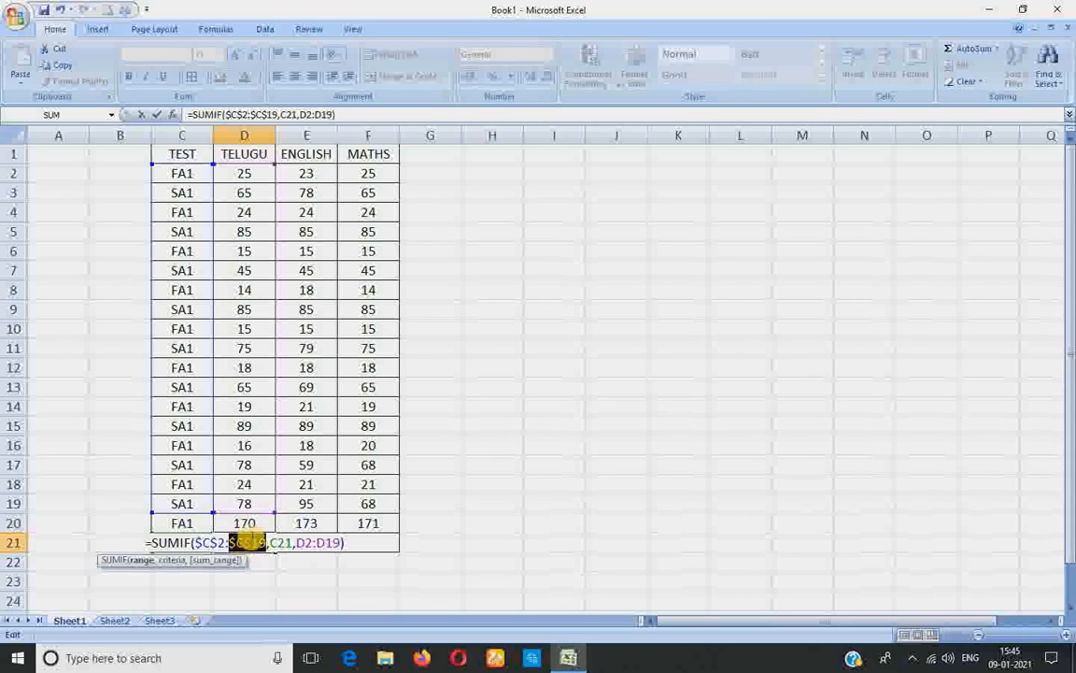
{"action": "key", "text": "F4"}
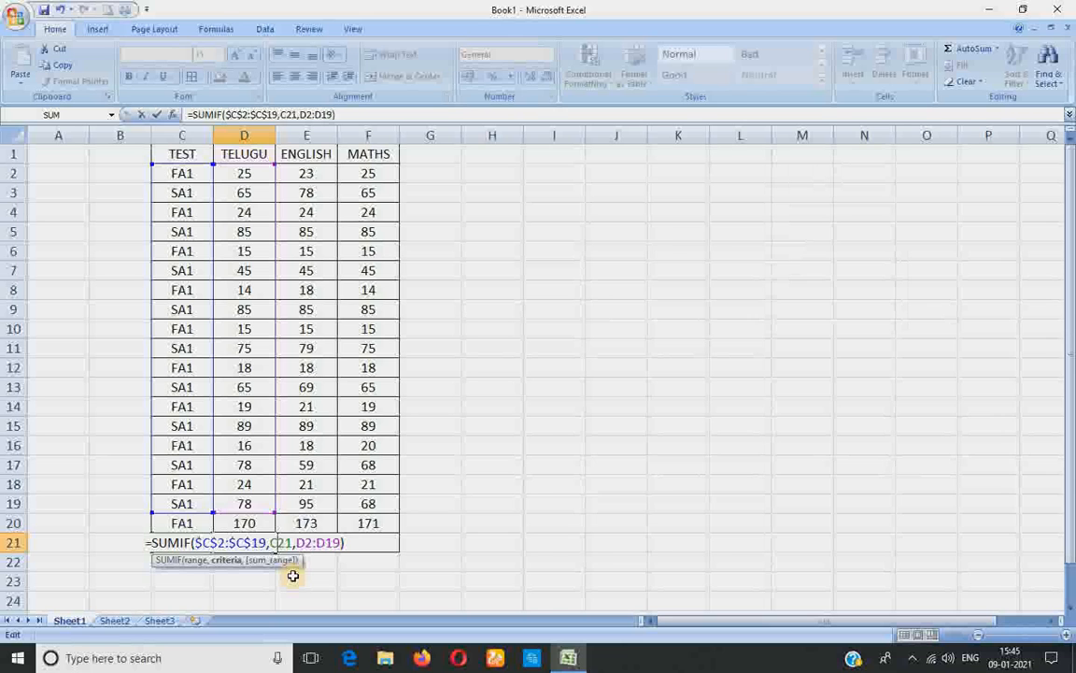
{"action": "key", "text": "F4"}
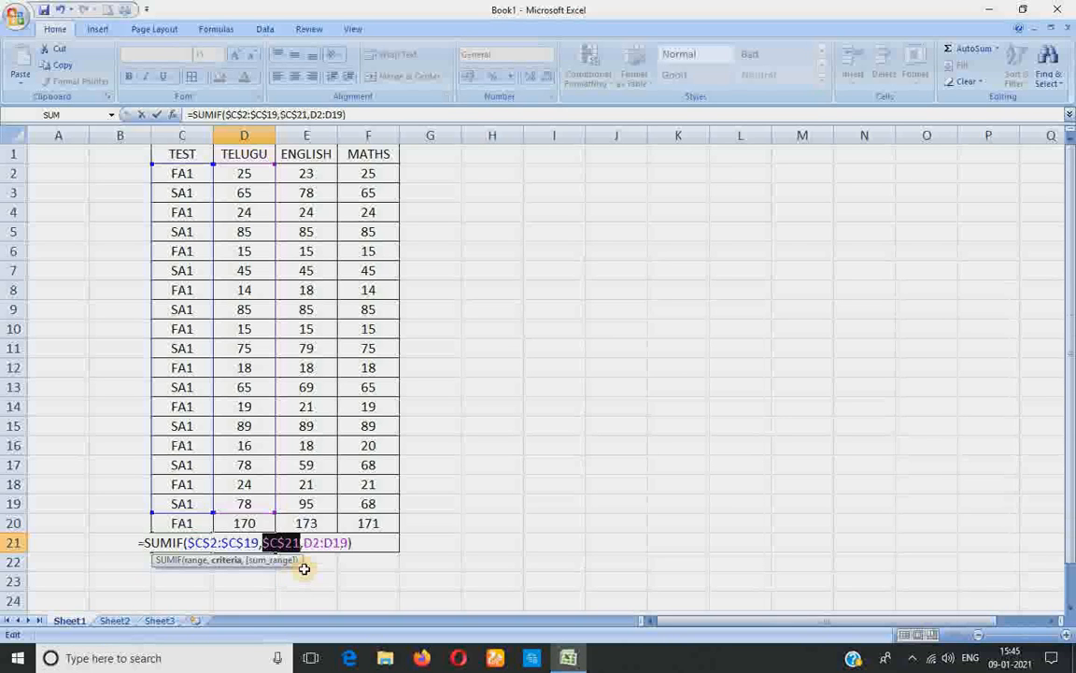
{"action": "key", "text": "Return"}
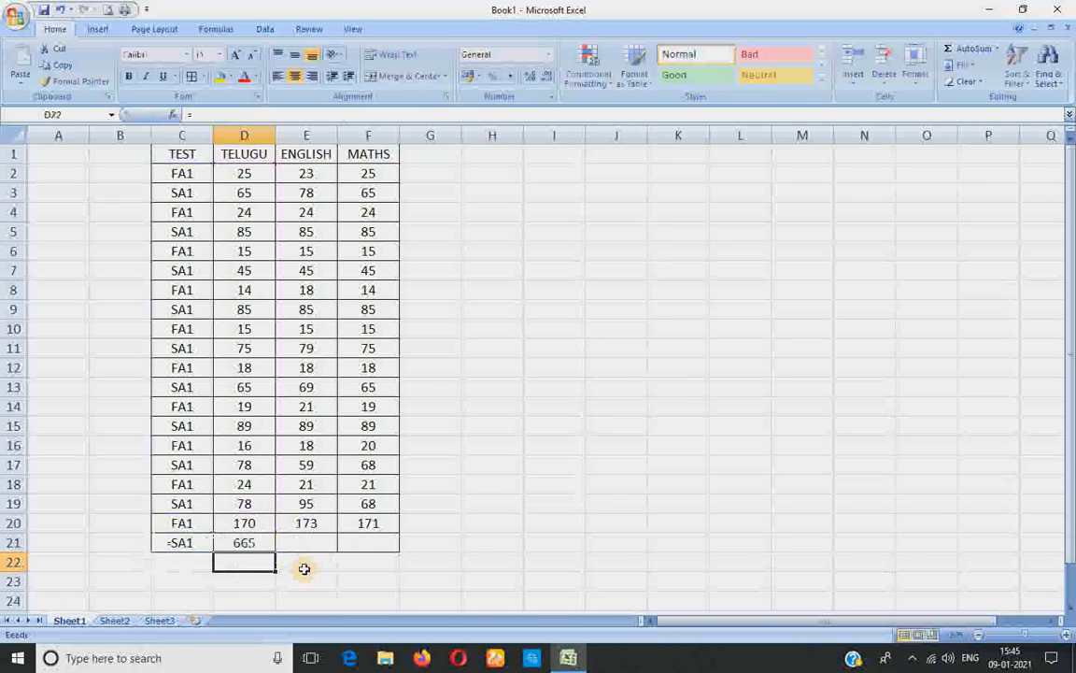
Step: Fill the SA1 total formula from D21 across to the English and Maths columns, E21:F21
{"action": "left_click", "coordinate": [271, 546]}
{"action": "left_click_drag", "start_coordinate": [276, 552], "coordinate": [401, 551]}
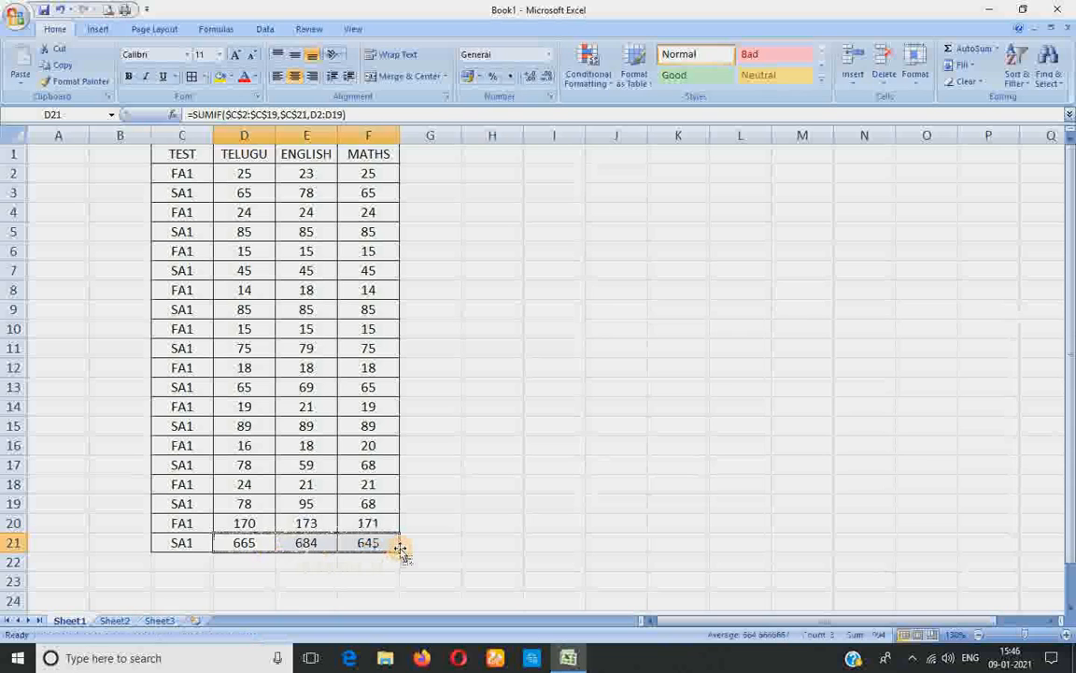